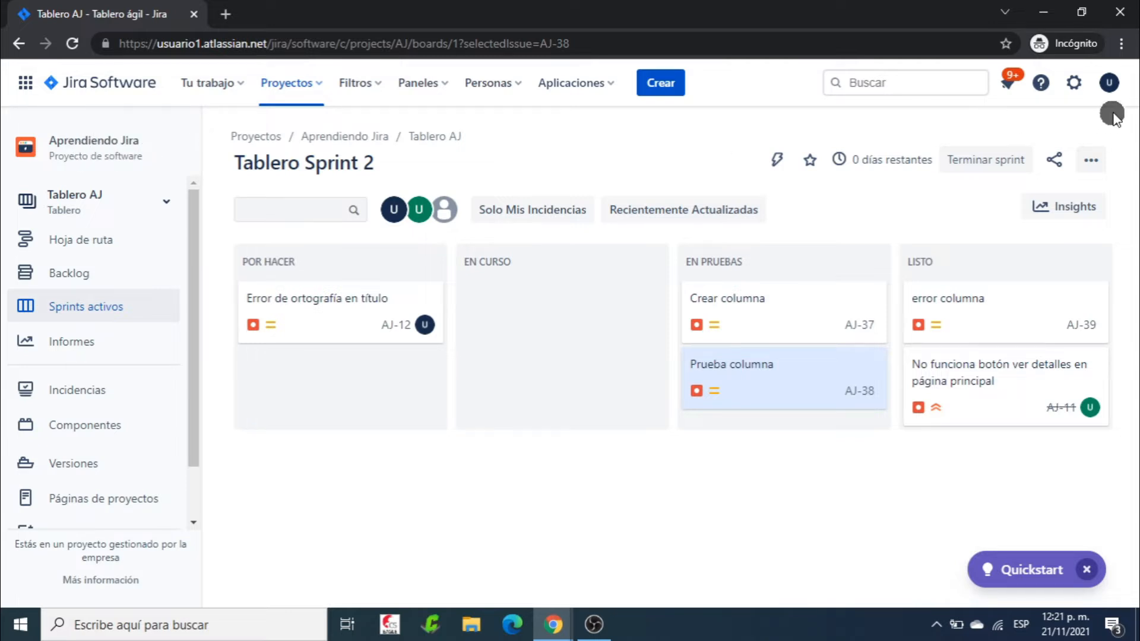
Open the board configuration for Tablero AJ
left_click(1109, 83)
left_click(653, 134)
left_click(1090, 162)
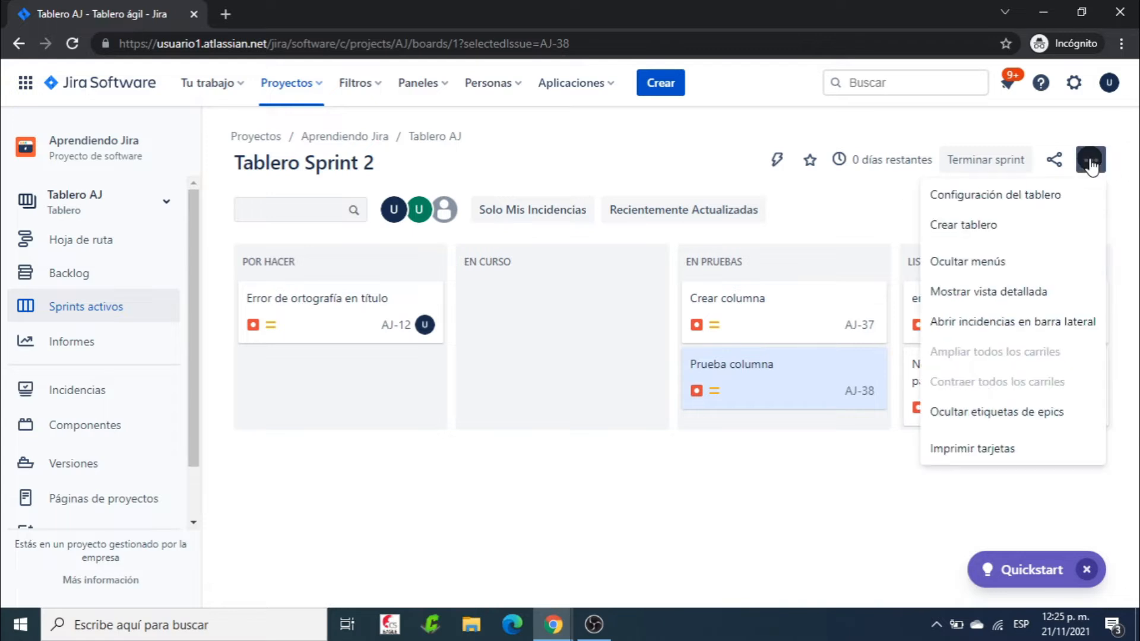
left_click(1015, 195)
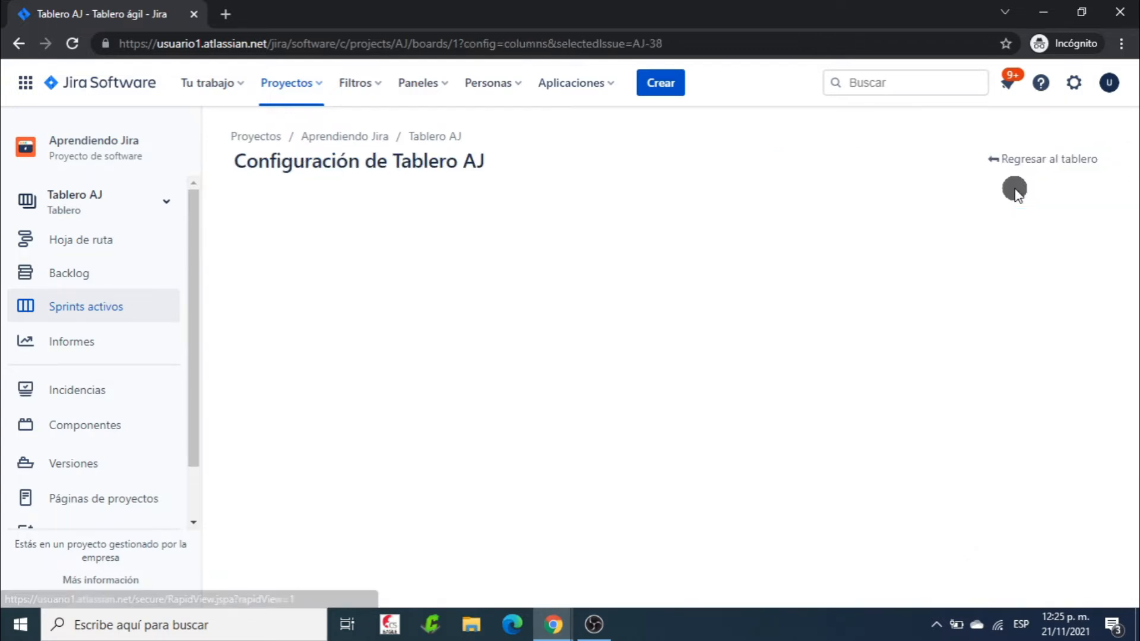
Examine the column administration settings, including the column restriction, the simplified workflow and the statuses mapped to each column
scroll(797, 311, "down", 3)
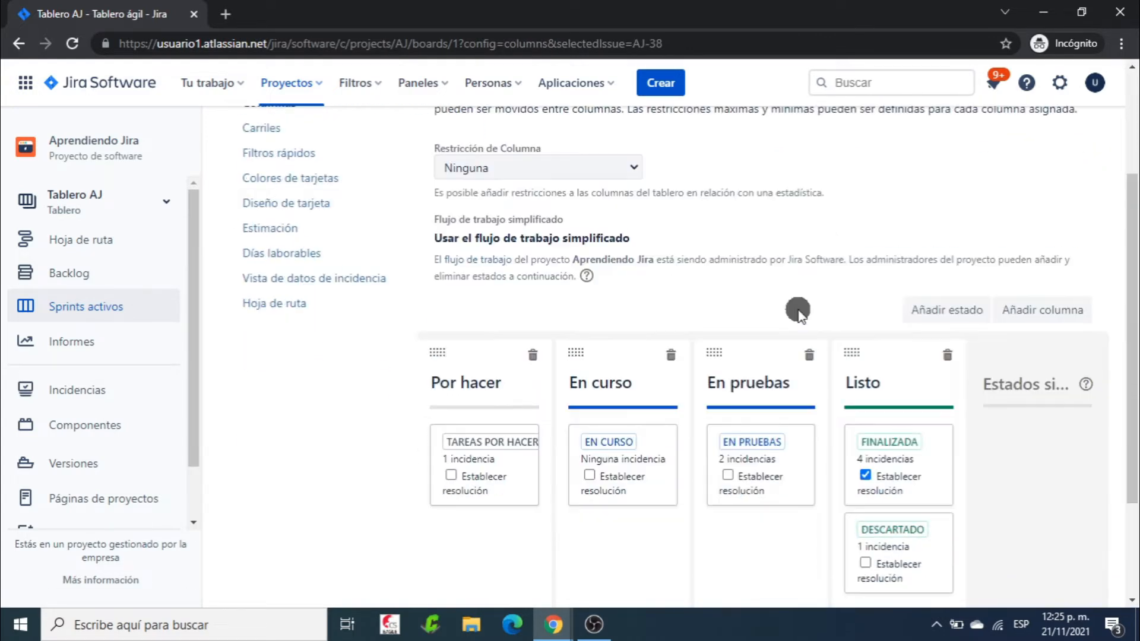
scroll(797, 311, "down", 1)
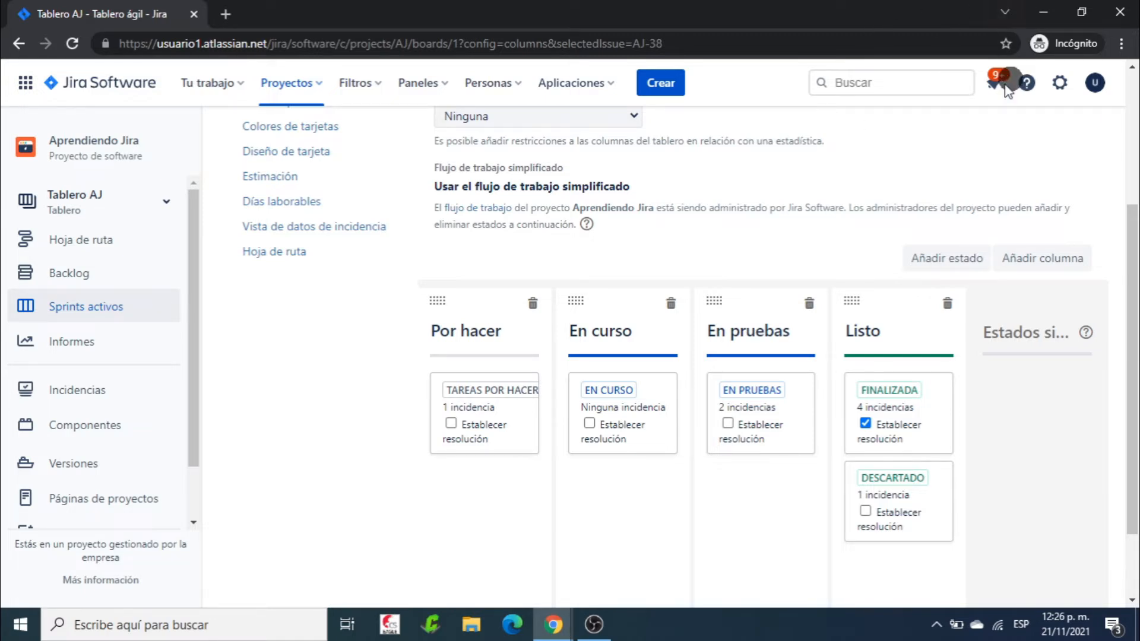
scroll(928, 181, "up", 1)
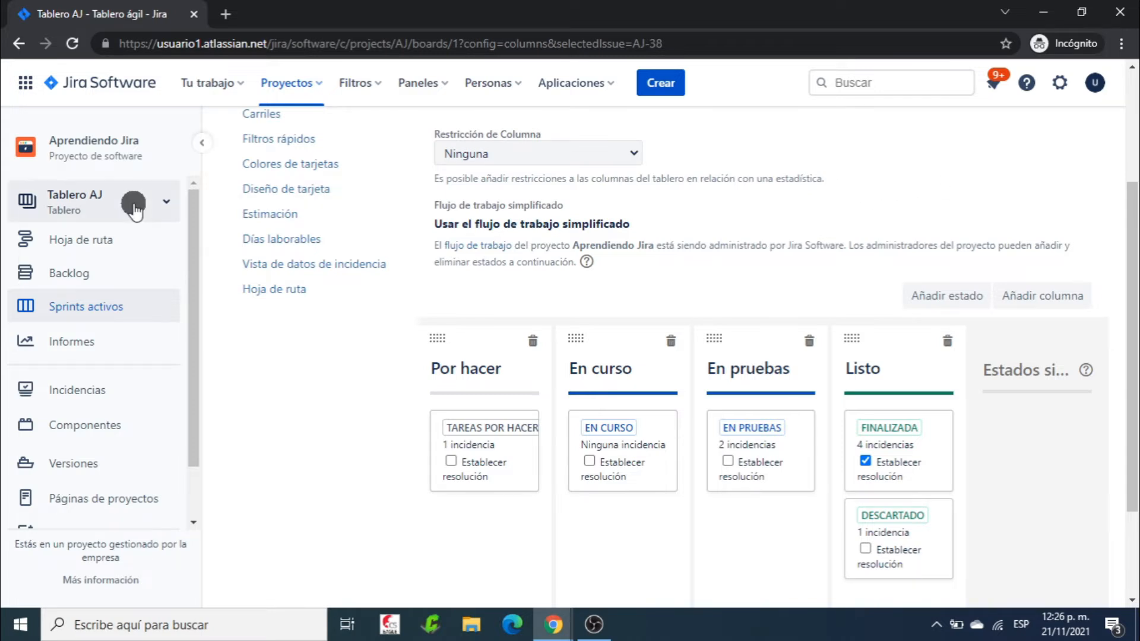
scroll(1040, 208, "up", 3)
scroll(1040, 207, "down", 2)
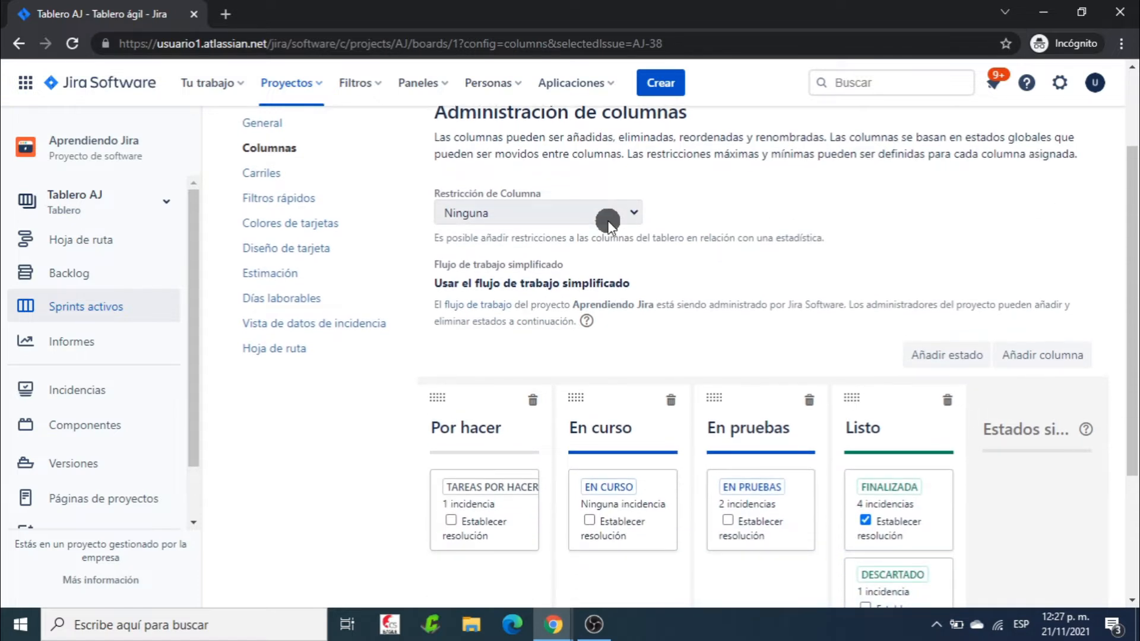
scroll(860, 183, "up", 2)
scroll(860, 186, "down", 3)
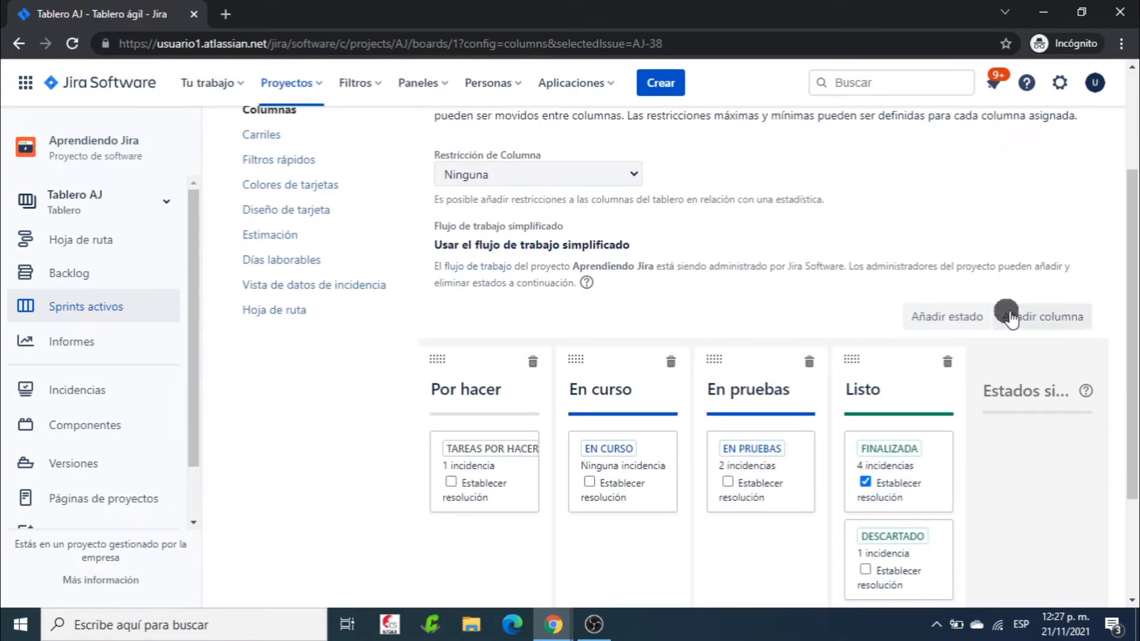
scroll(820, 196, "down", 2)
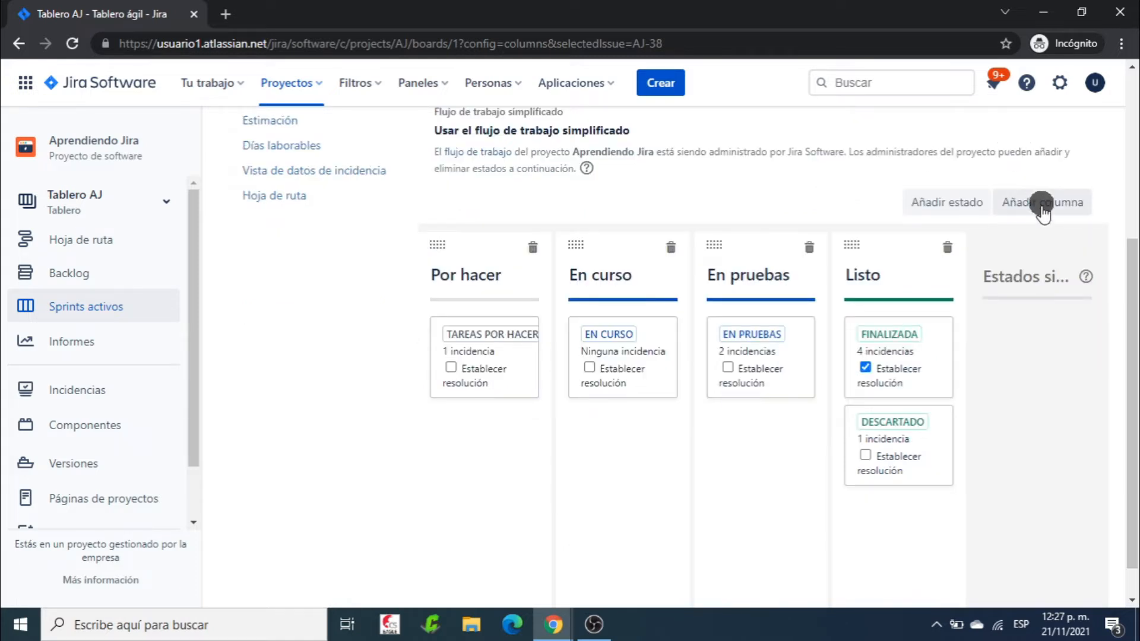
Add a column named "En revisión por pares" with the category En curso
left_click(1045, 202)
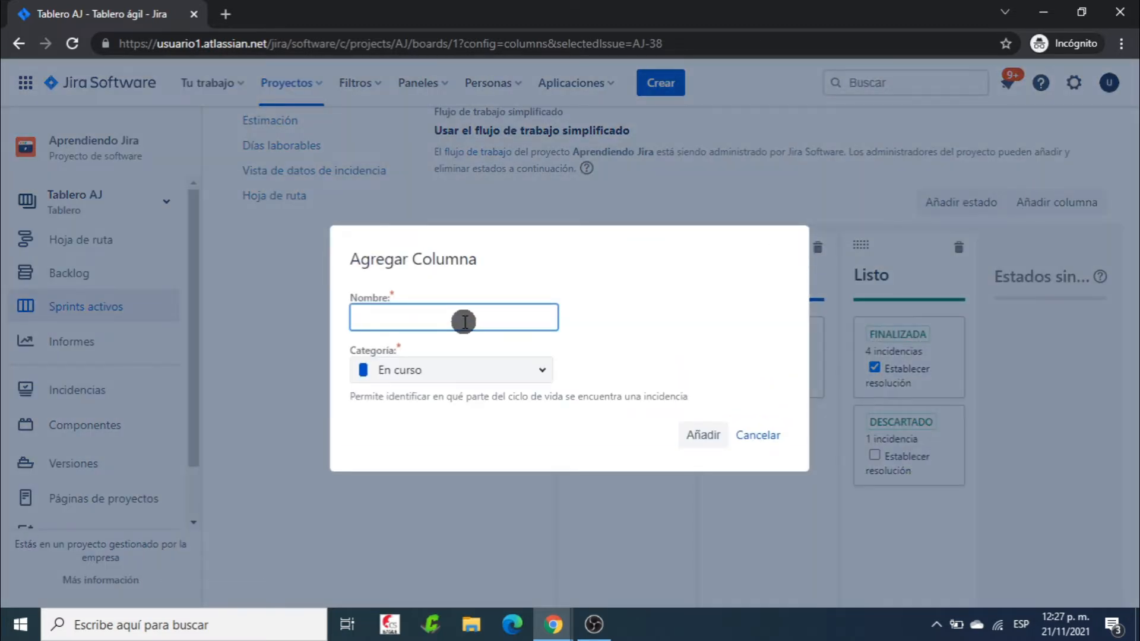
type("En revisión por pares")
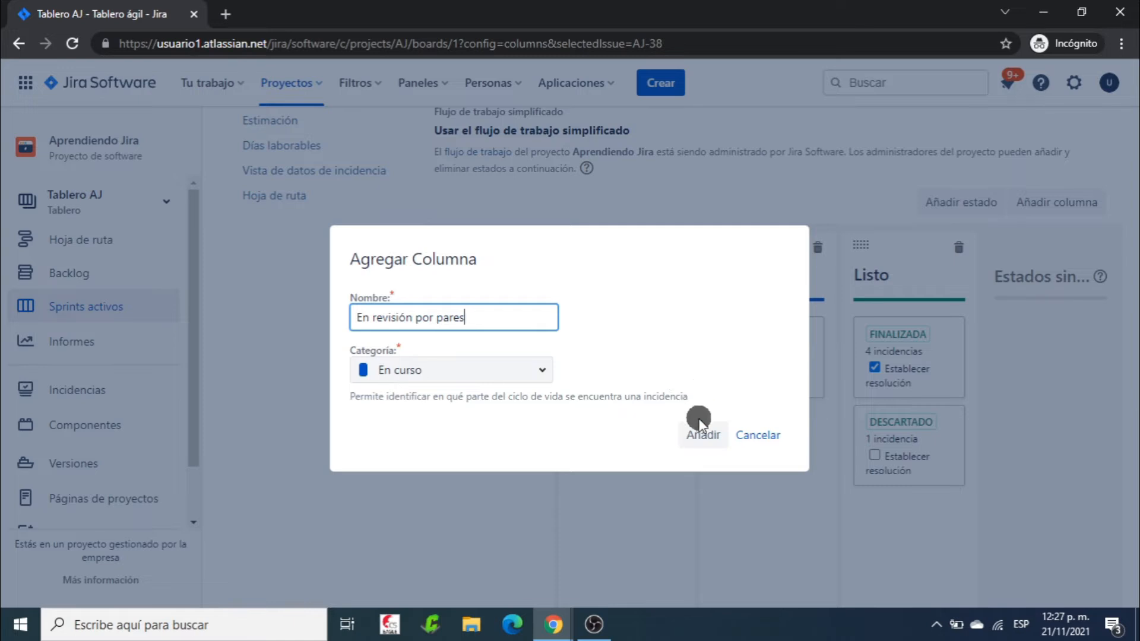
left_click(701, 434)
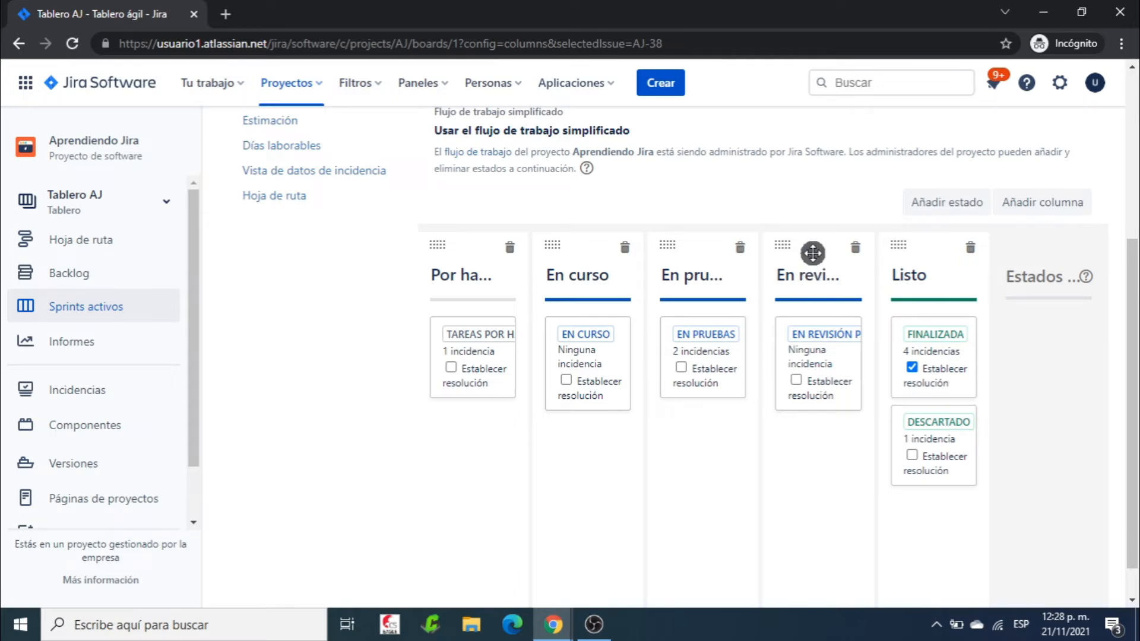
Move the En revisión por pares column between En curso and En pruebas, and return to the board
left_click_drag(812, 247, 695, 240)
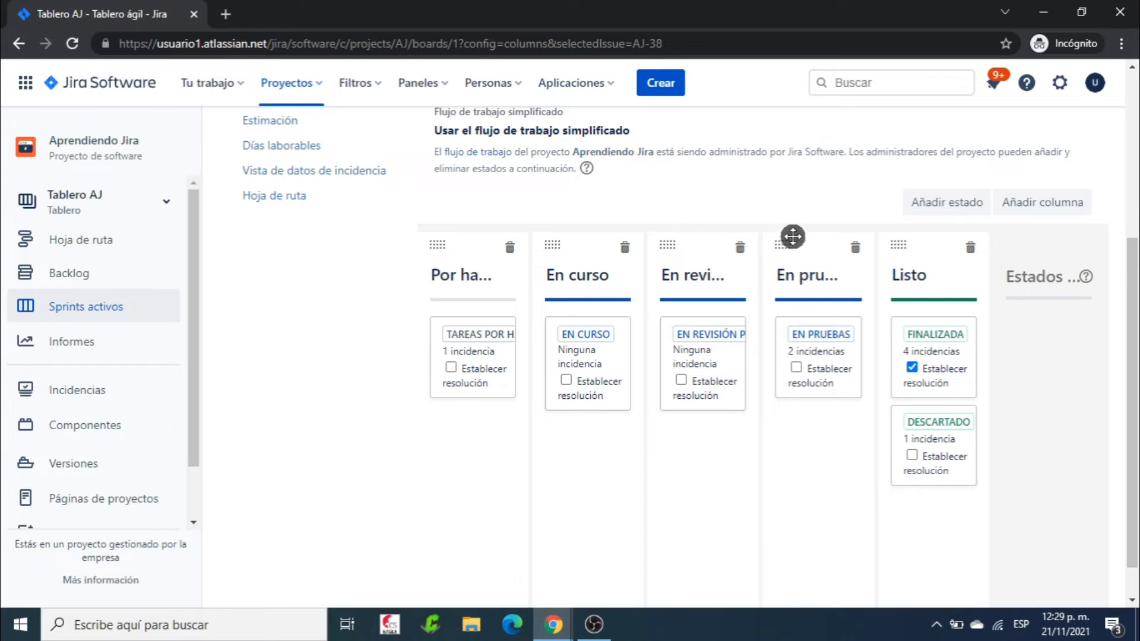
scroll(791, 237, "up", 5)
left_click(1034, 169)
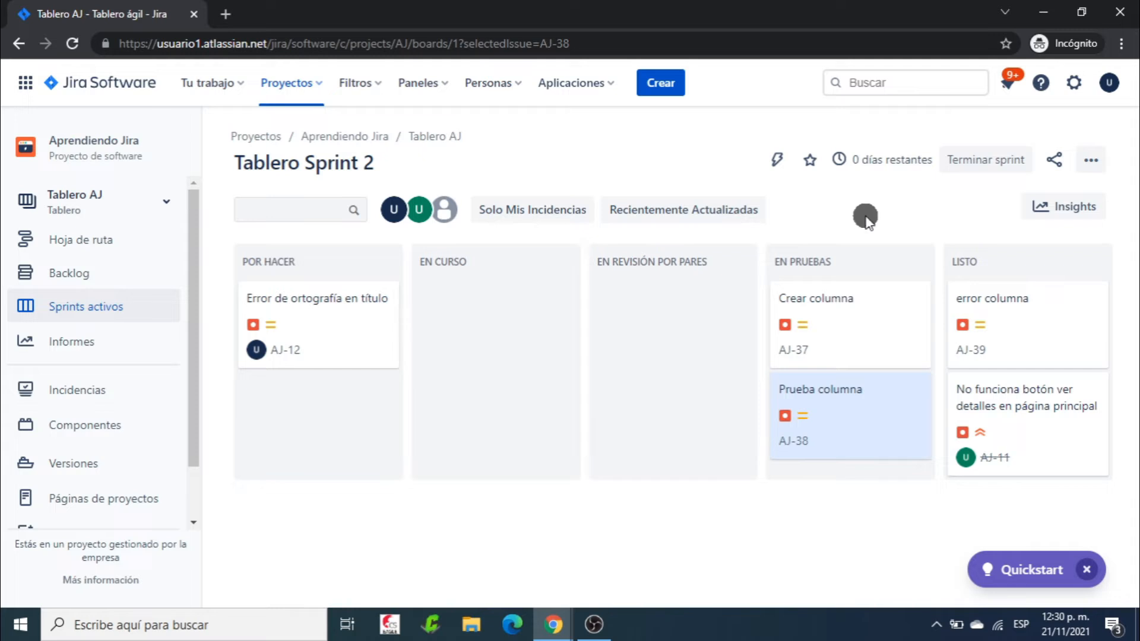
Delete the En revisión por pares column in the board's column configuration
left_click(1097, 160)
left_click(981, 193)
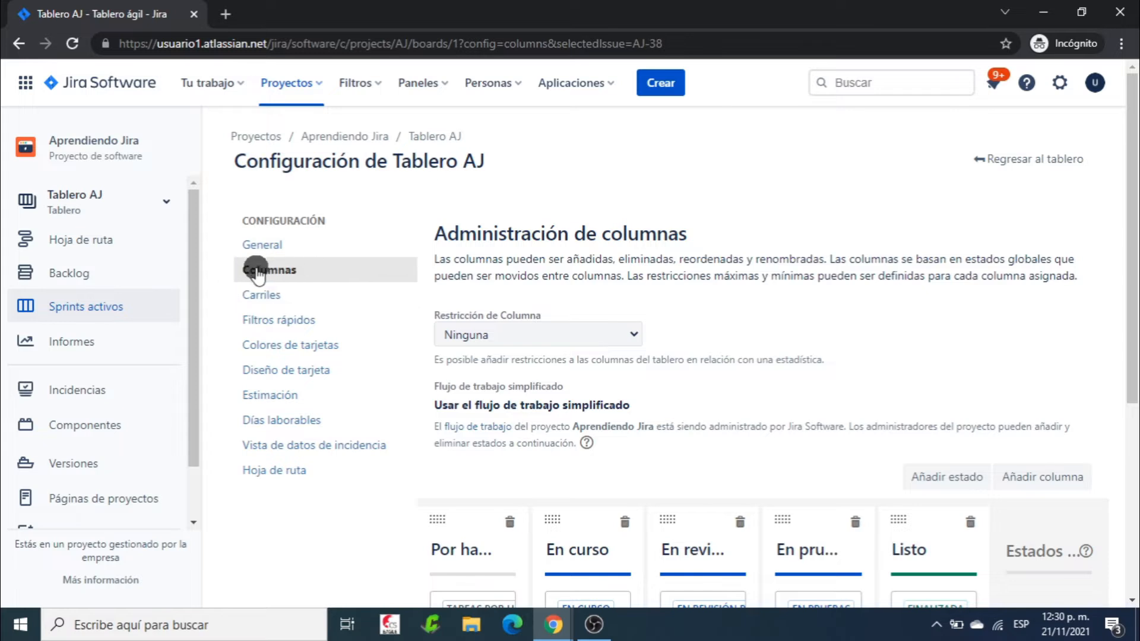
scroll(709, 315, "down", 3)
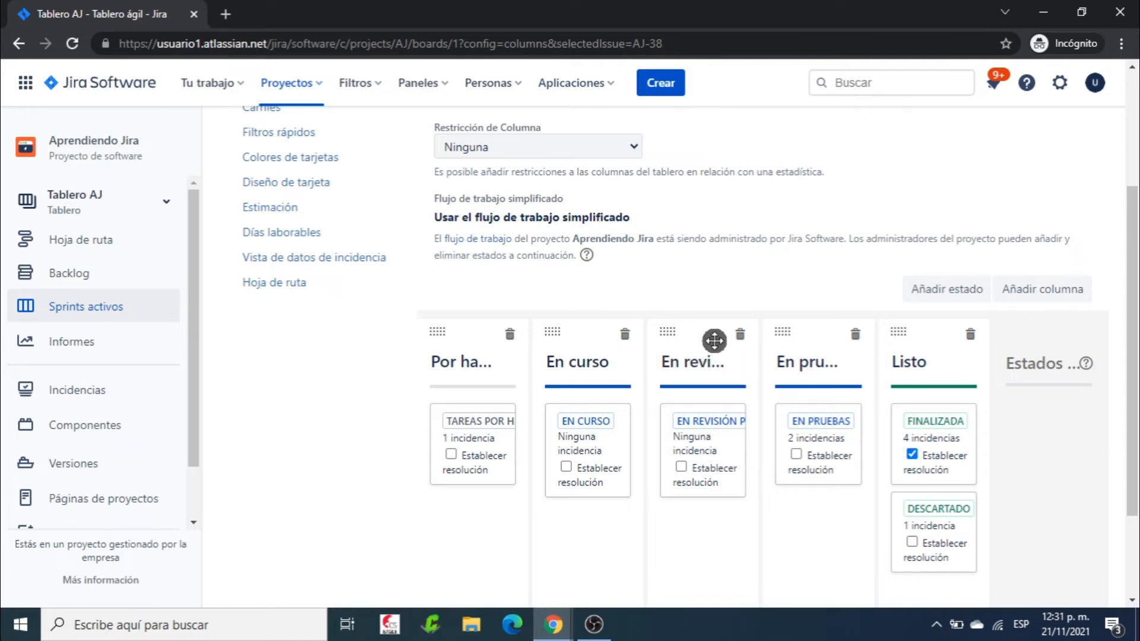
left_click(740, 334)
Delete the unassigned En revisión por pares status from the workflow and return to the board
scroll(740, 332, "down", 1)
scroll(739, 331, "down", 1)
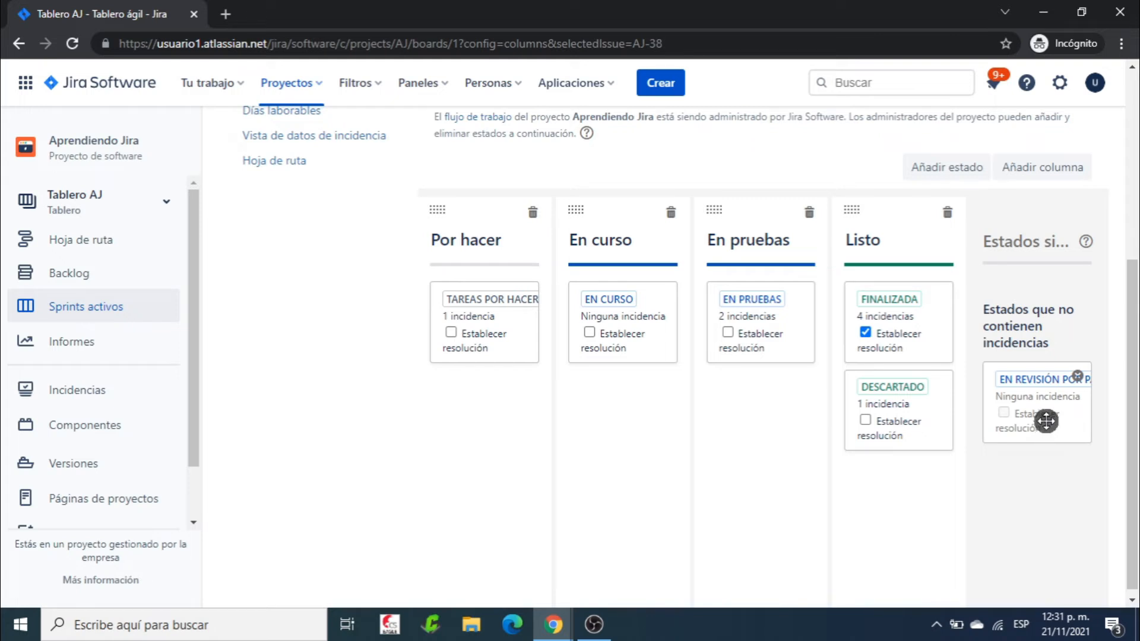
mouse_move(1048, 407)
left_mouse_down()
mouse_move(707, 416)
mouse_move(542, 438)
mouse_move(892, 522)
mouse_move(944, 451)
mouse_move(1032, 402)
left_mouse_up()
left_click(1078, 376)
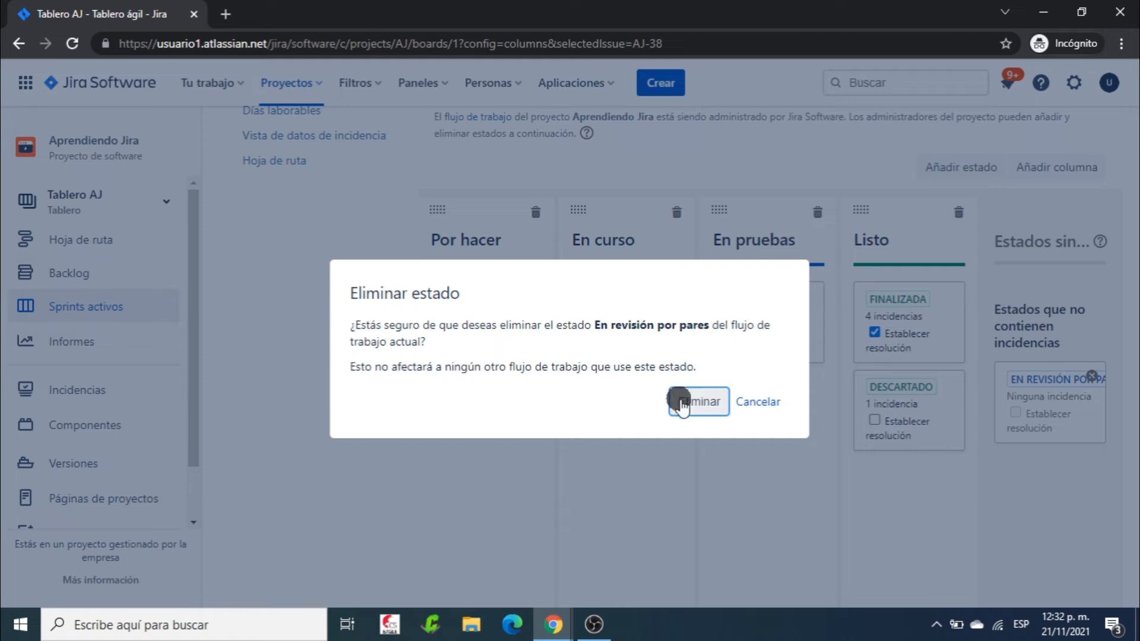
left_click(691, 403)
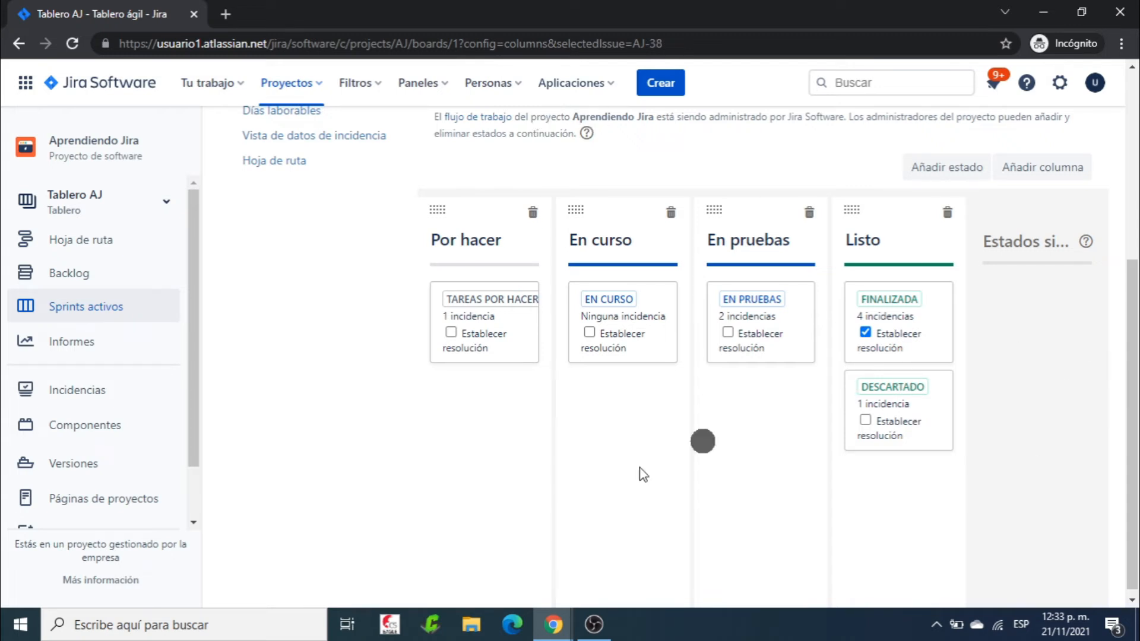
scroll(682, 463, "down", 1)
scroll(816, 412, "up", 5)
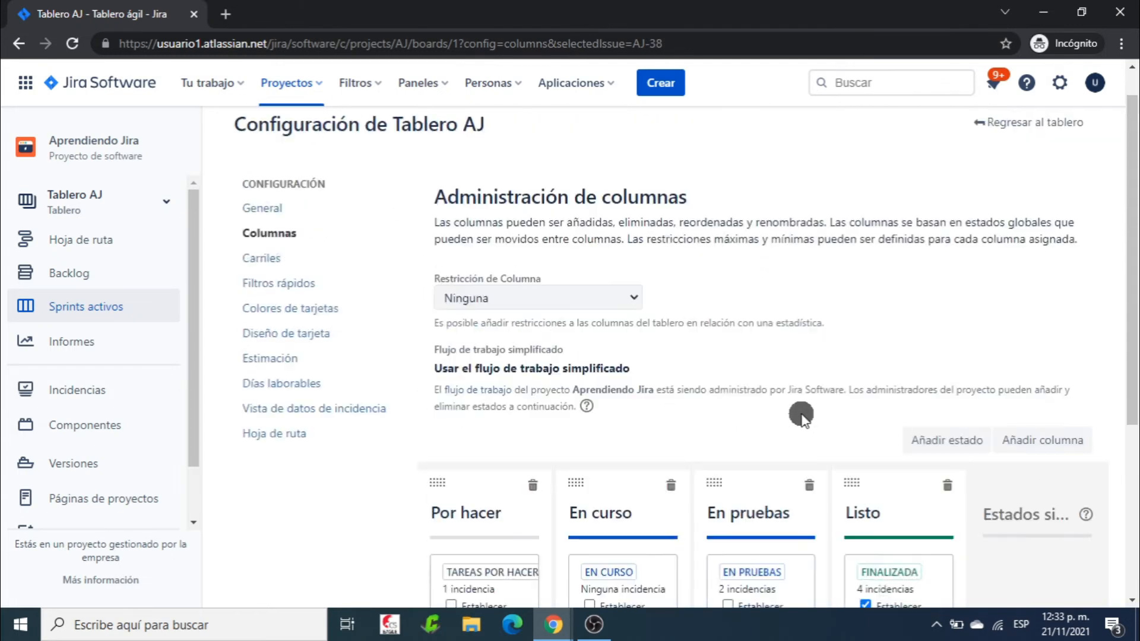
left_click(1056, 174)
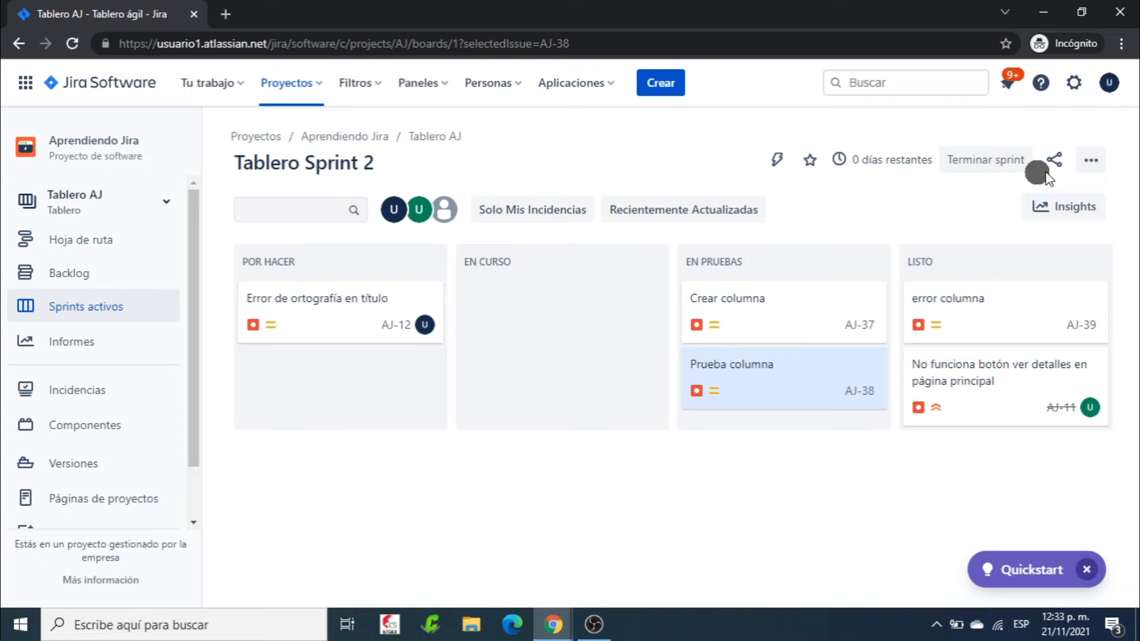
Delete the En pruebas column in the board configuration and return to the board
left_click(1091, 163)
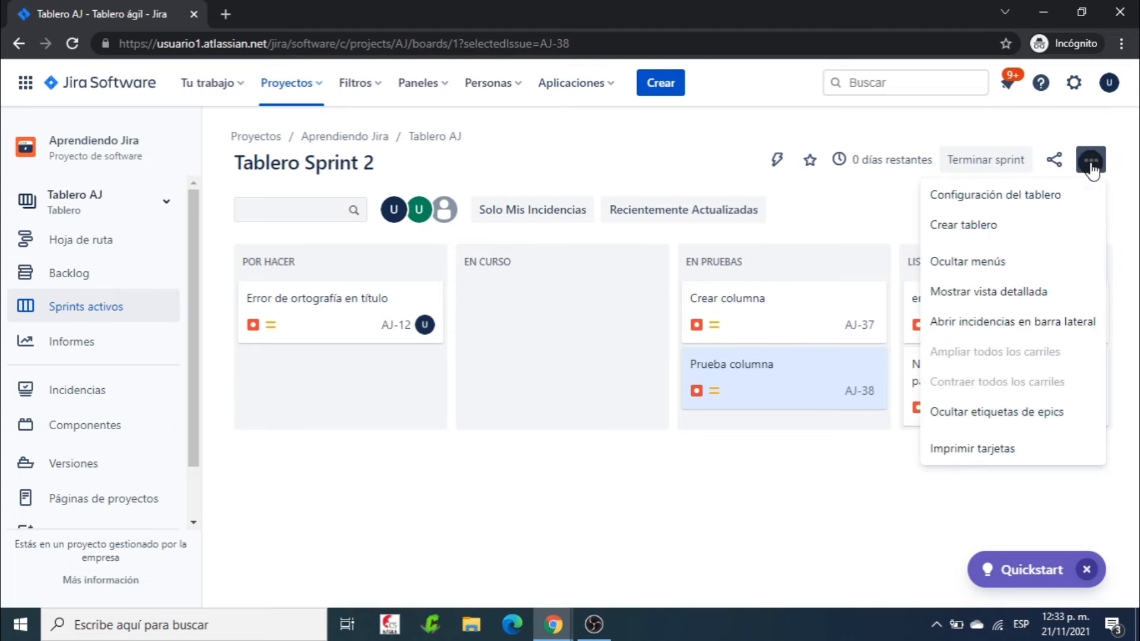
left_click(1013, 192)
scroll(914, 311, "down", 4)
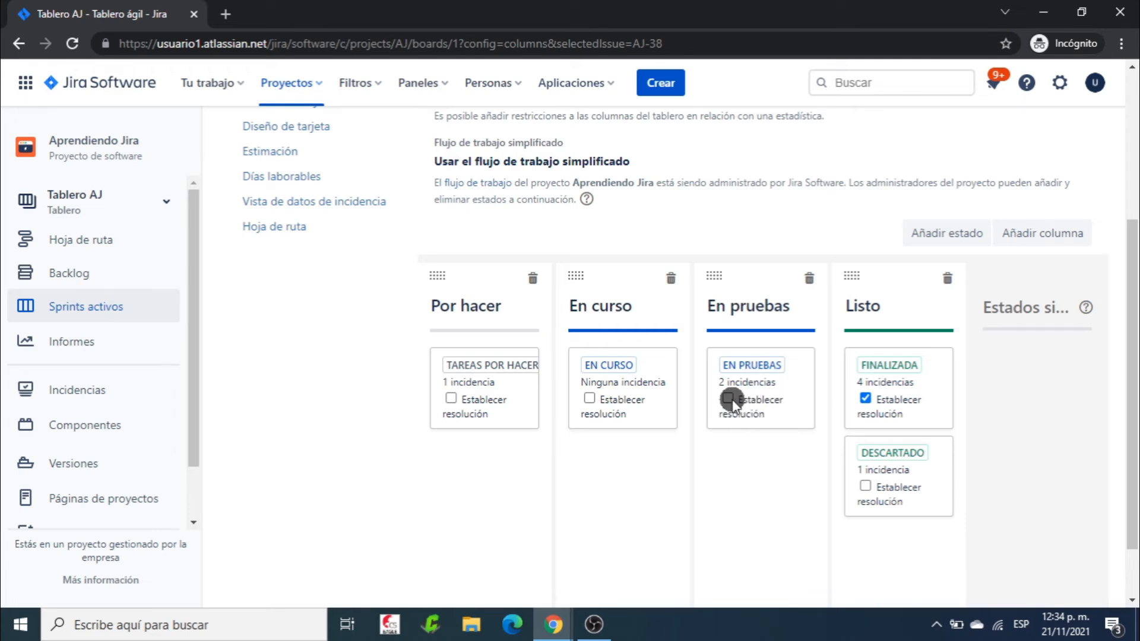
left_click(808, 278)
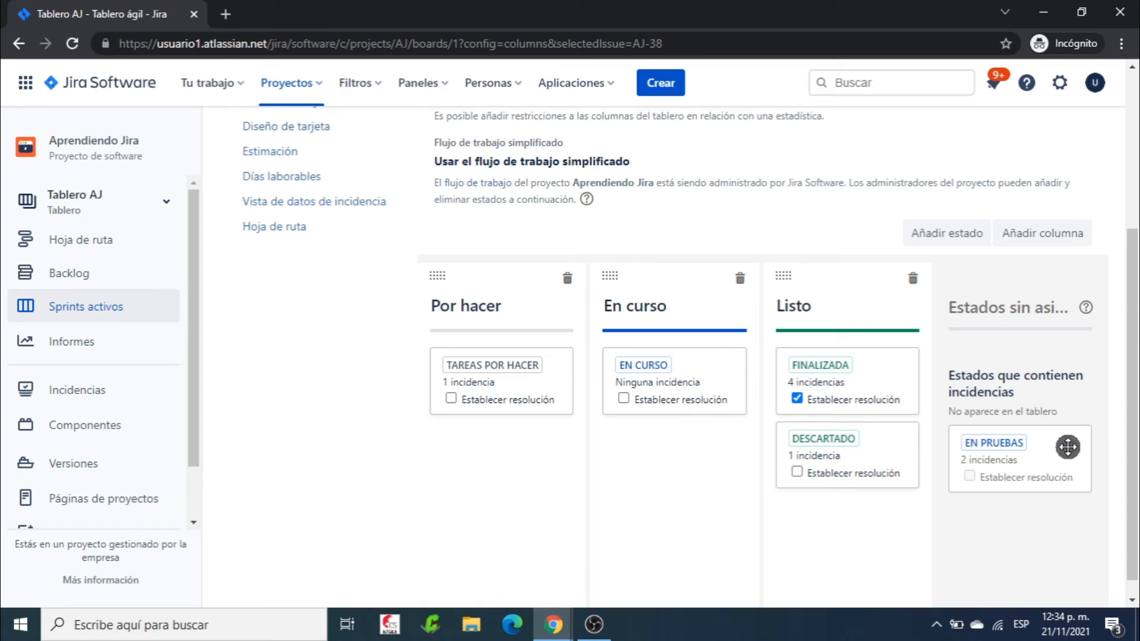
scroll(1054, 475, "down", 1)
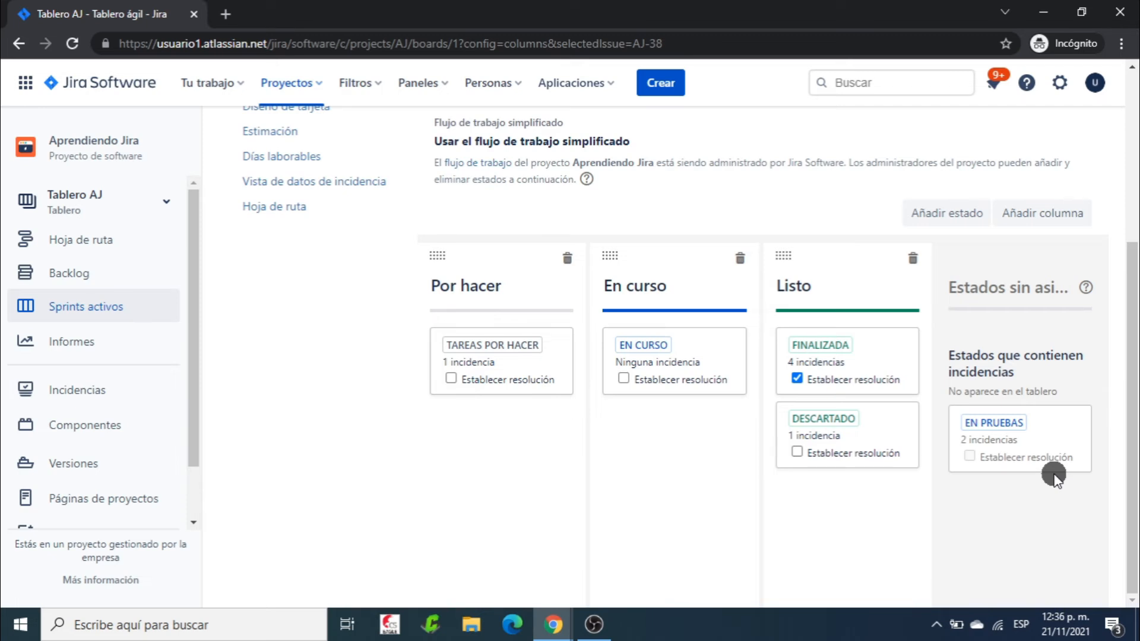
scroll(722, 285, "up", 4)
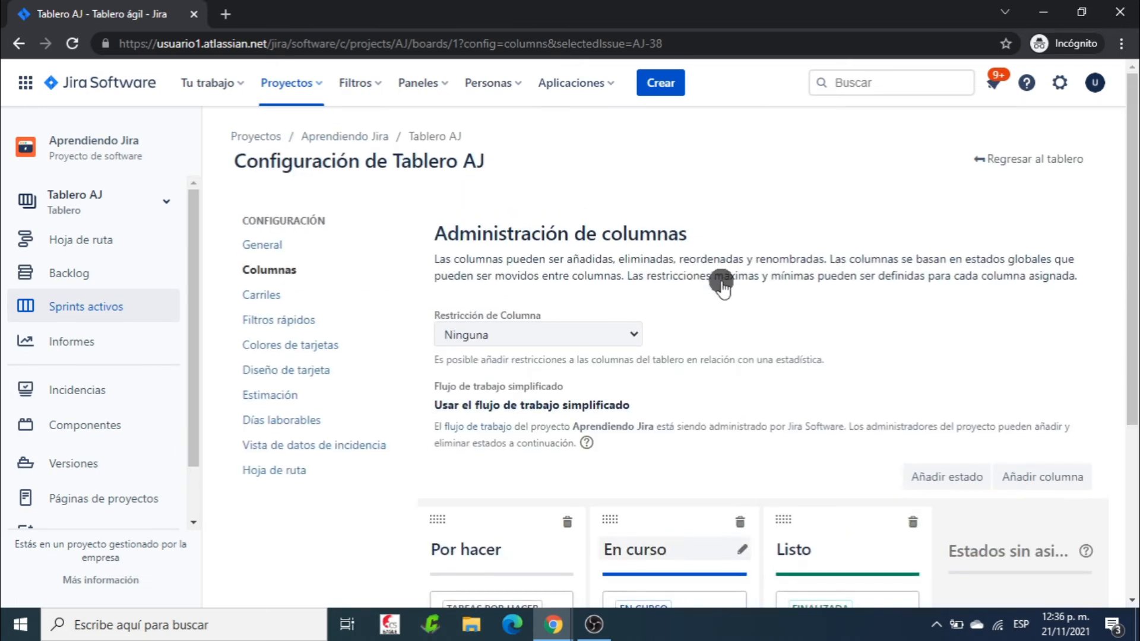
left_click(1018, 167)
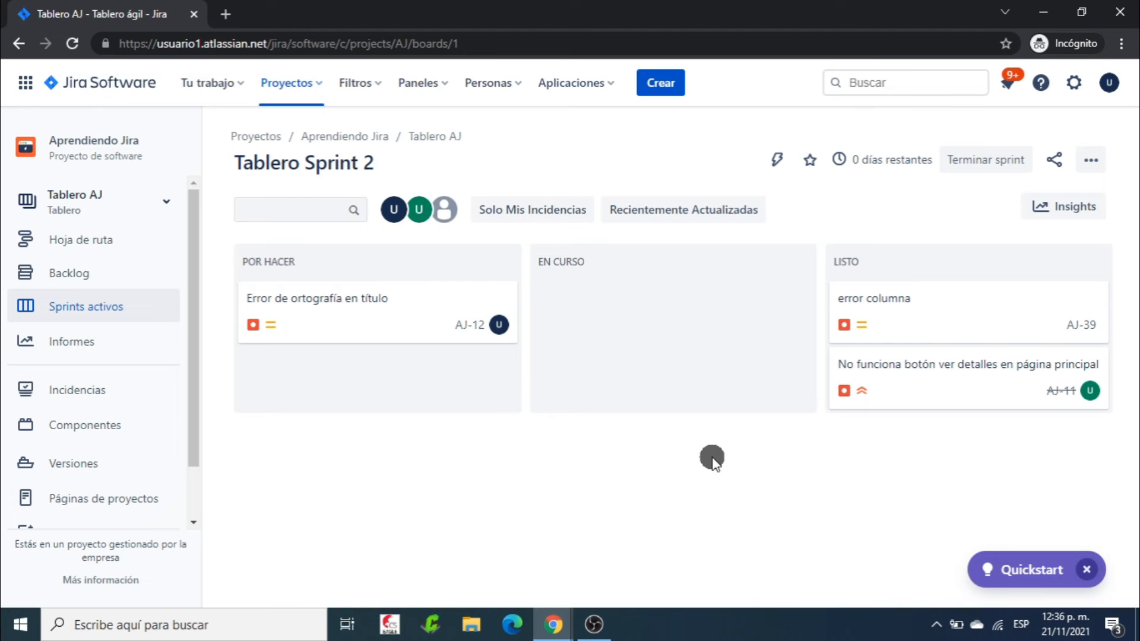
Add a column named "En pruebas" in the board's column configuration
left_click(1088, 160)
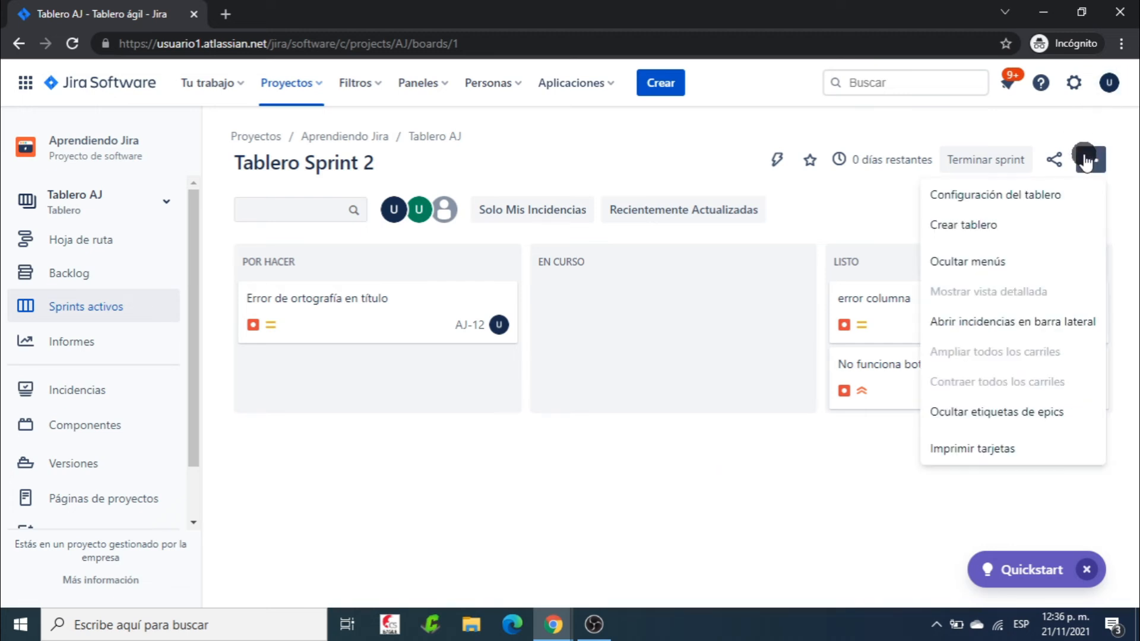
left_click(1001, 195)
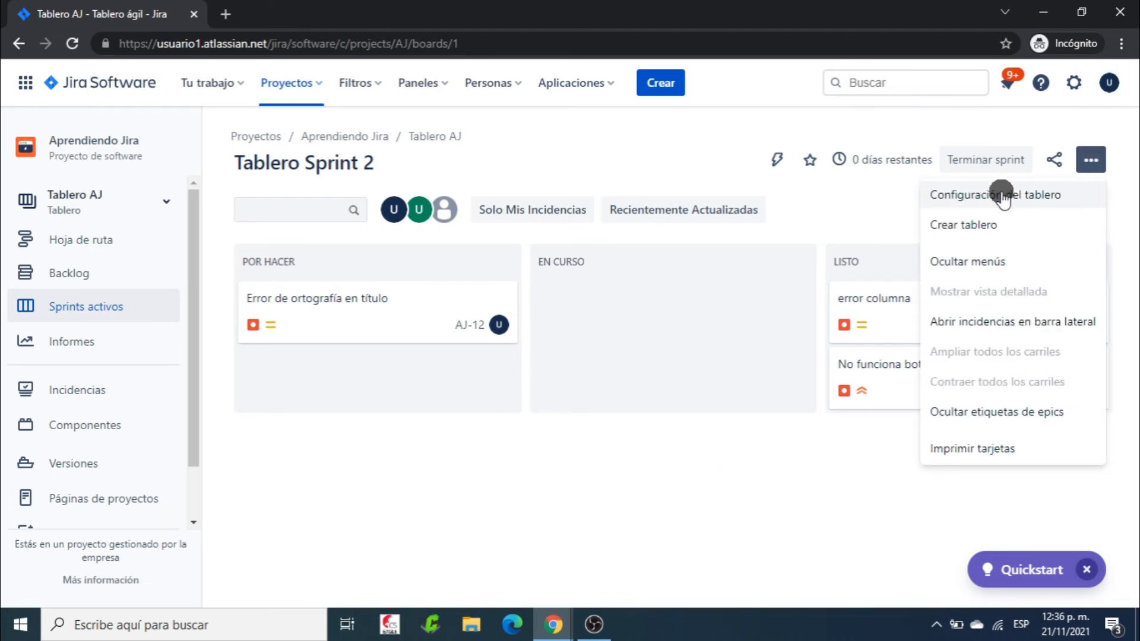
scroll(836, 394, "down", 3)
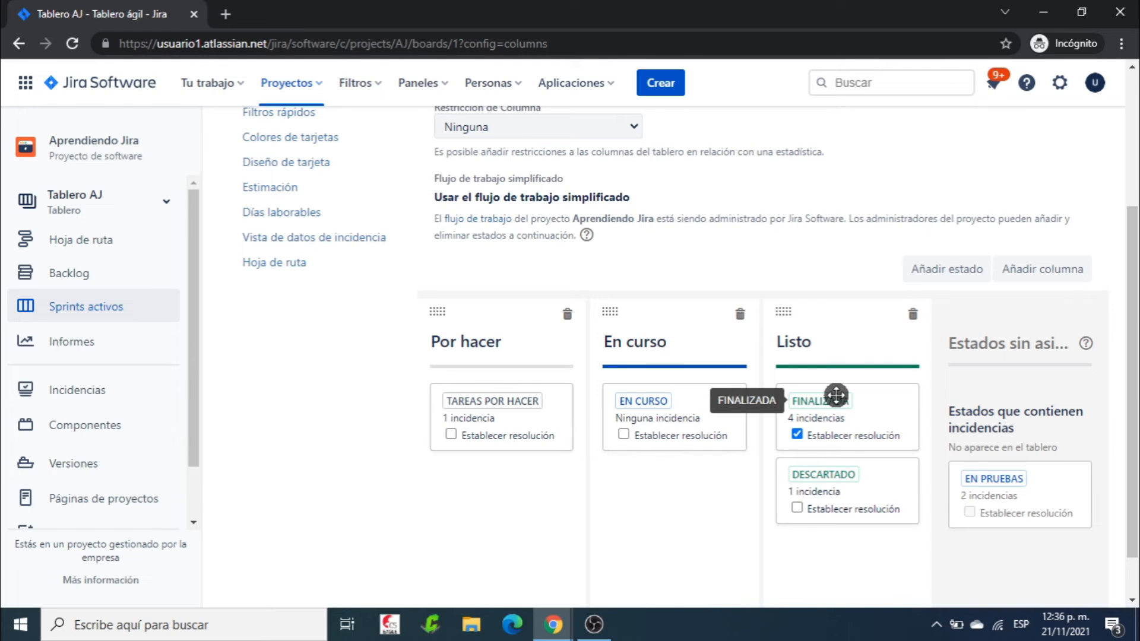
left_click(1045, 272)
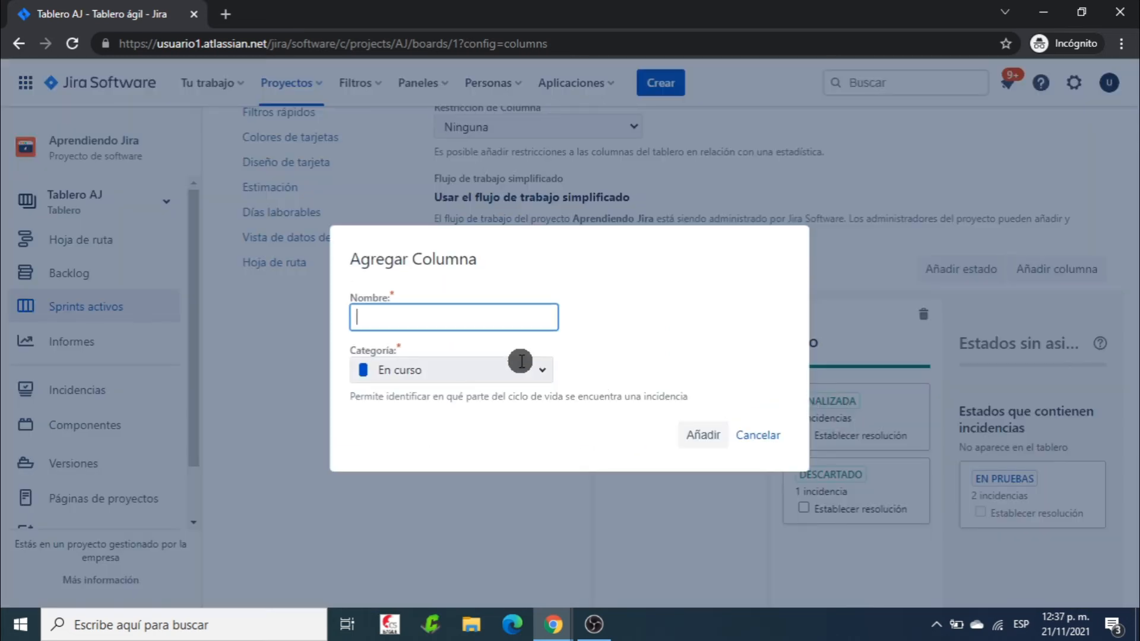
type("En pruebas")
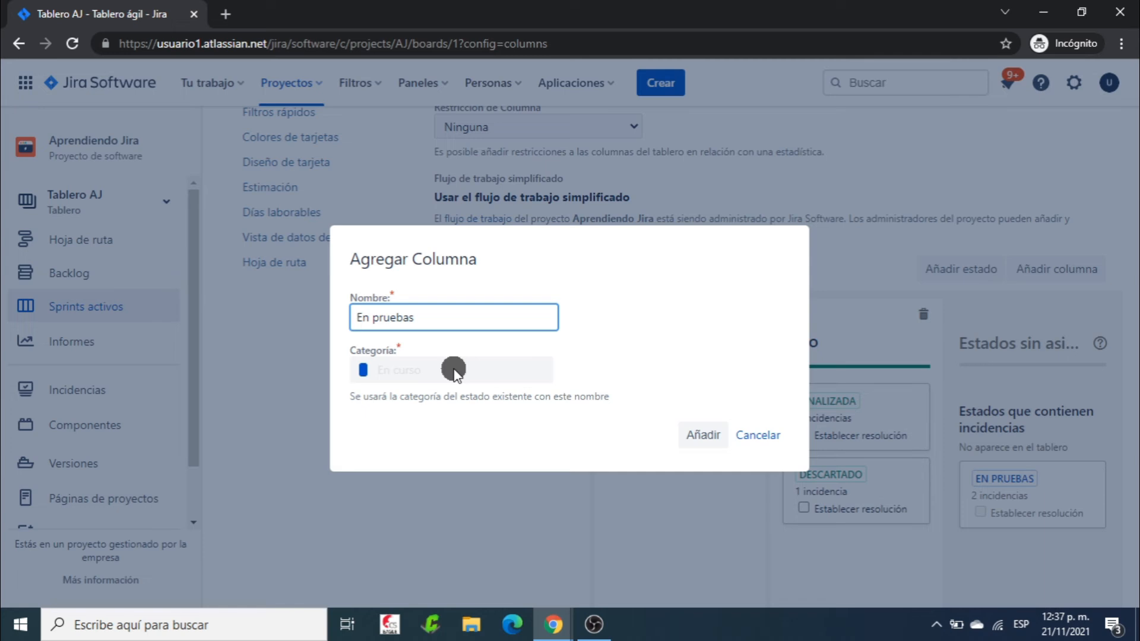
left_click(700, 436)
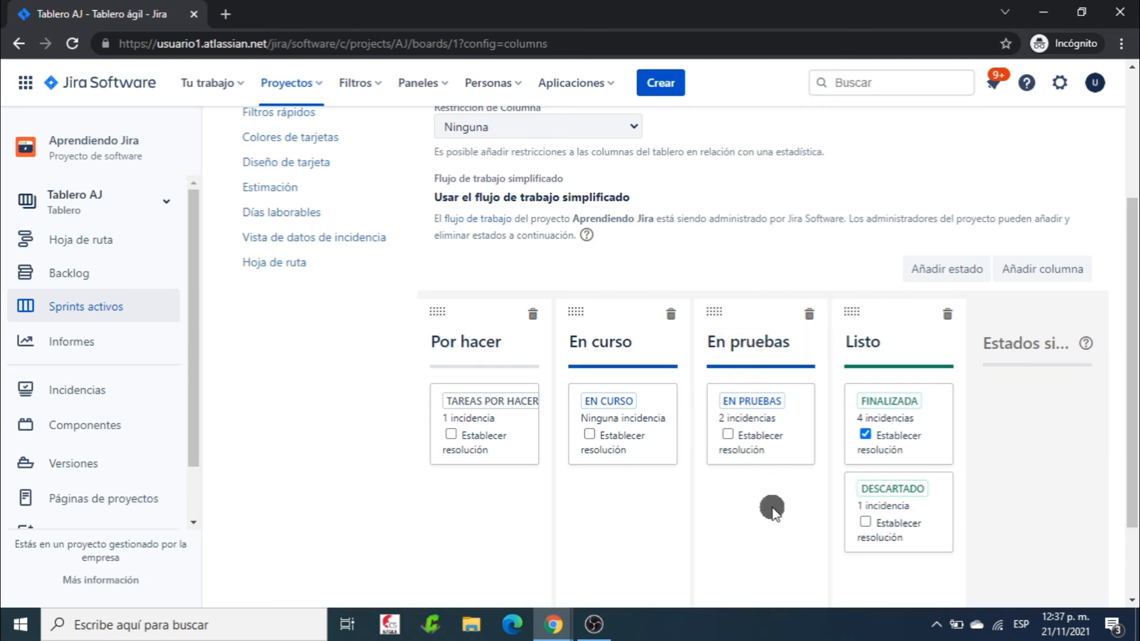
Return to the board and move the issues Crear columna and Prueba columna from En pruebas to En curso
scroll(771, 508, "up", 3)
left_click(1033, 158)
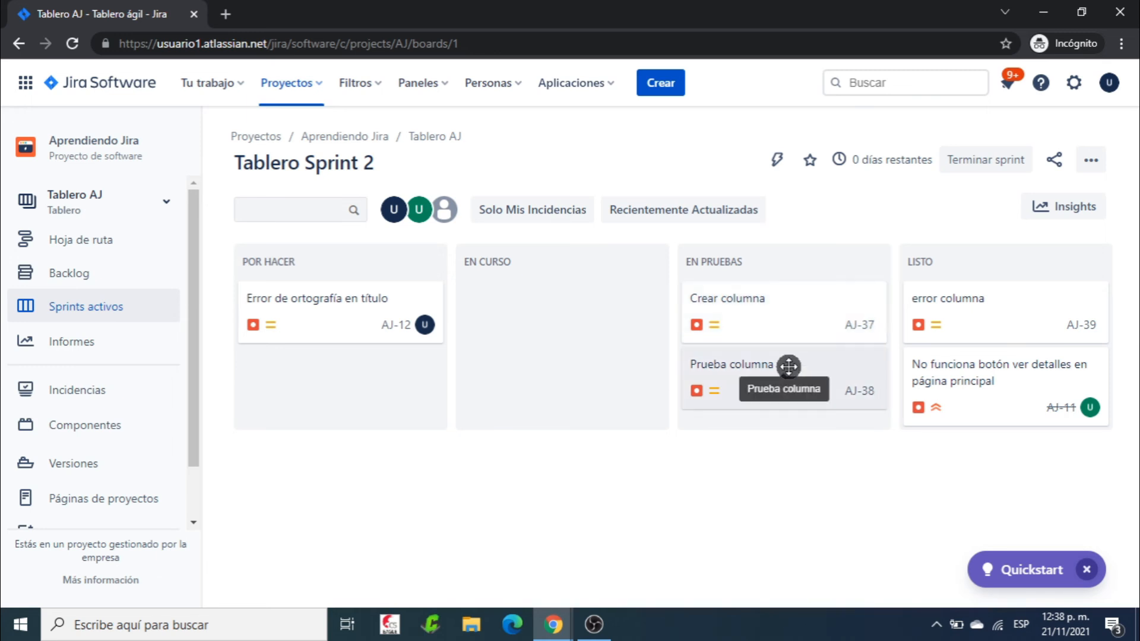
left_click_drag(781, 321, 558, 315)
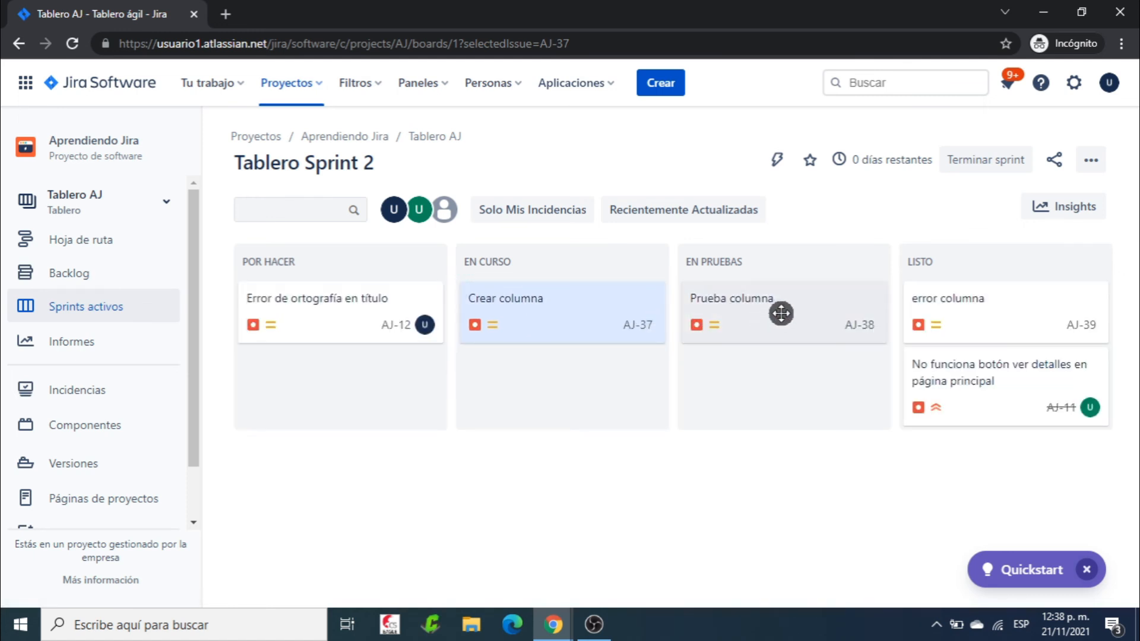
left_click_drag(776, 316, 549, 347)
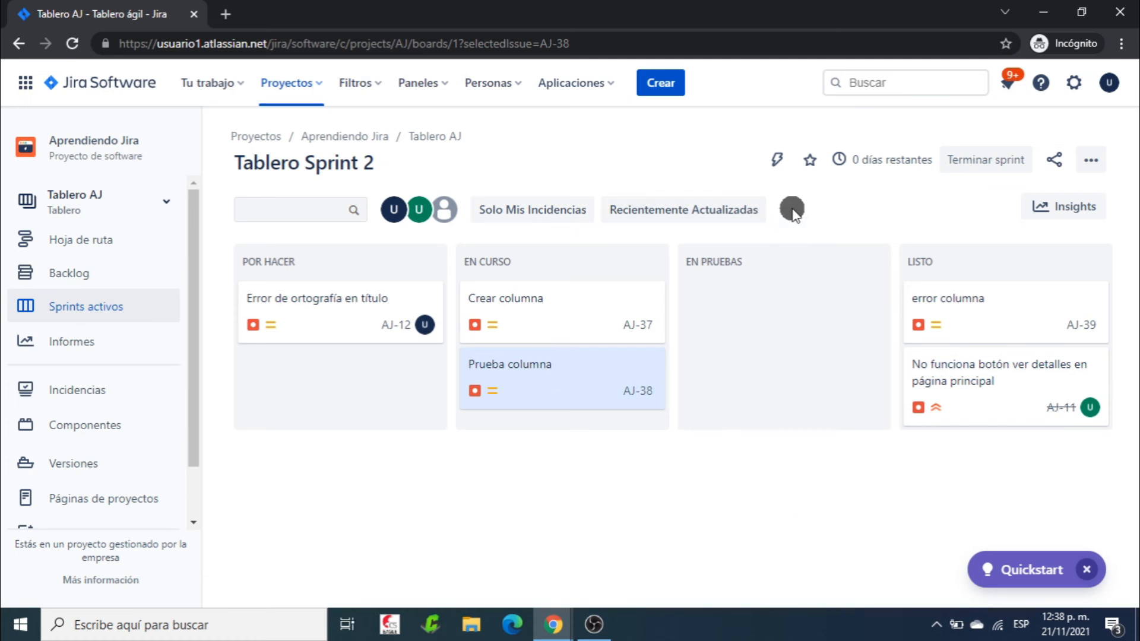
Delete the empty En pruebas column in the board's column configuration
left_click(1098, 161)
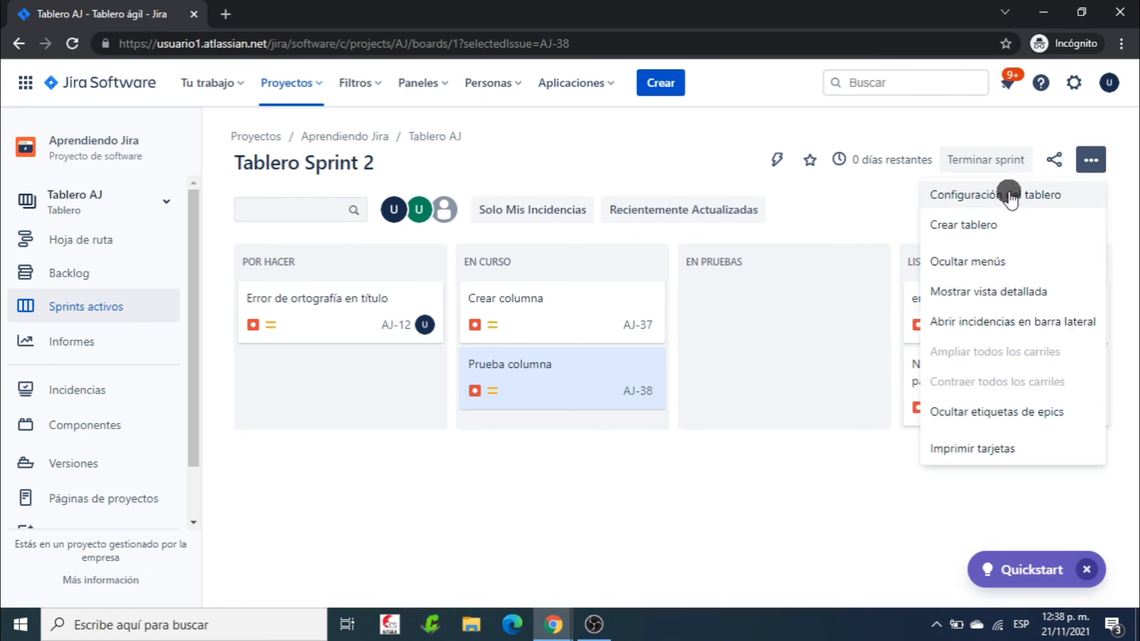
left_click(1009, 196)
scroll(903, 321, "down", 5)
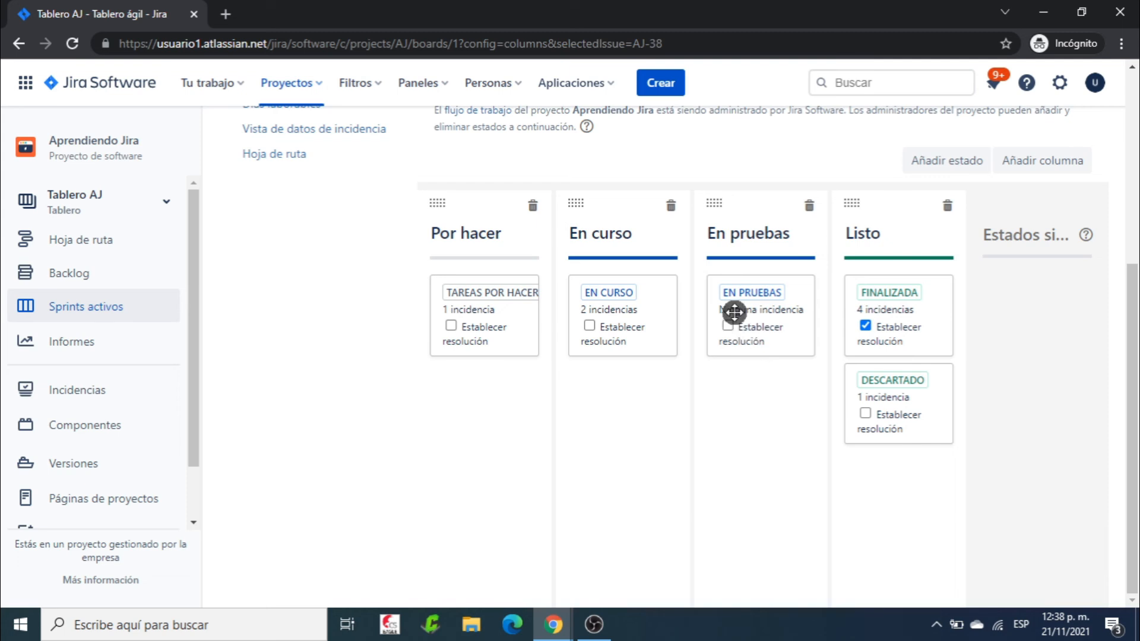
left_click(808, 206)
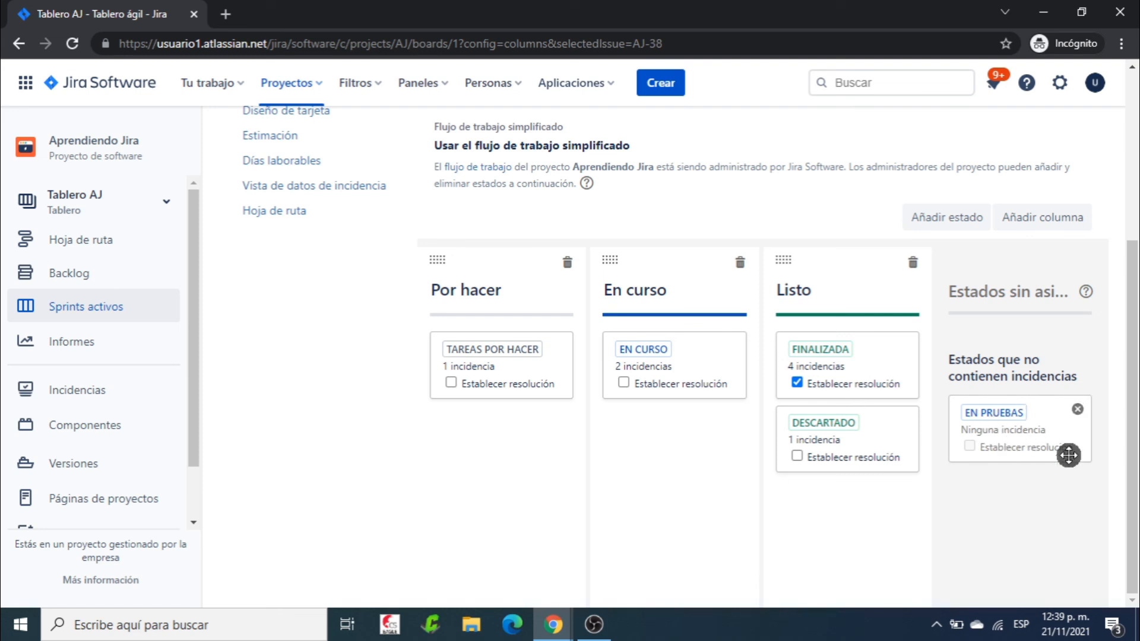
Delete the unassigned En pruebas status from the workflow and return to the board
left_click(1077, 409)
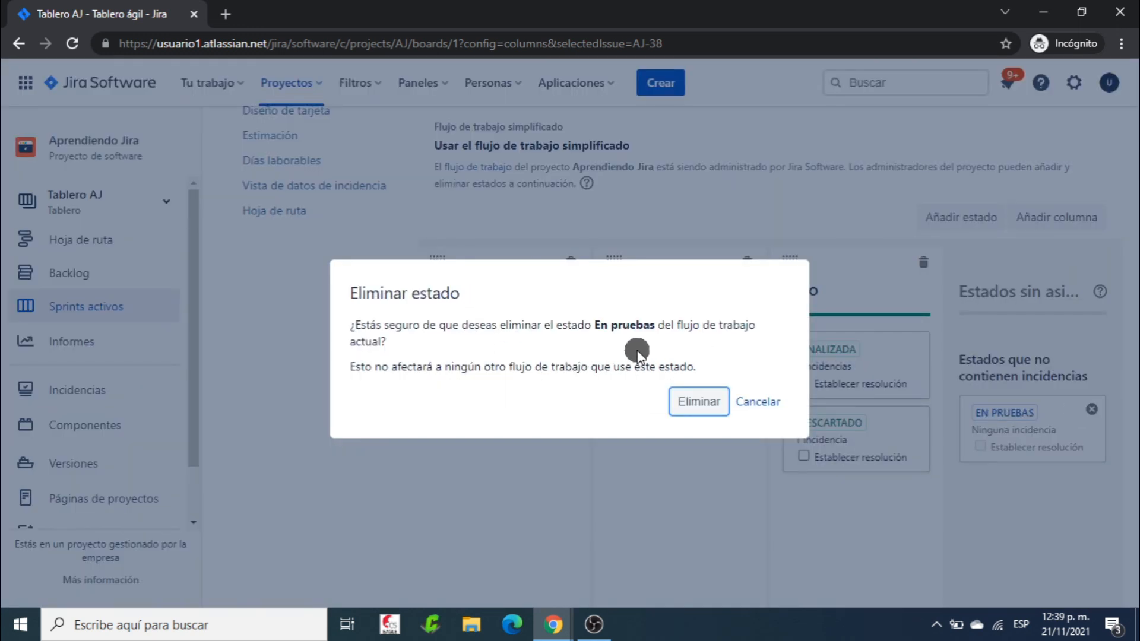
left_click(694, 401)
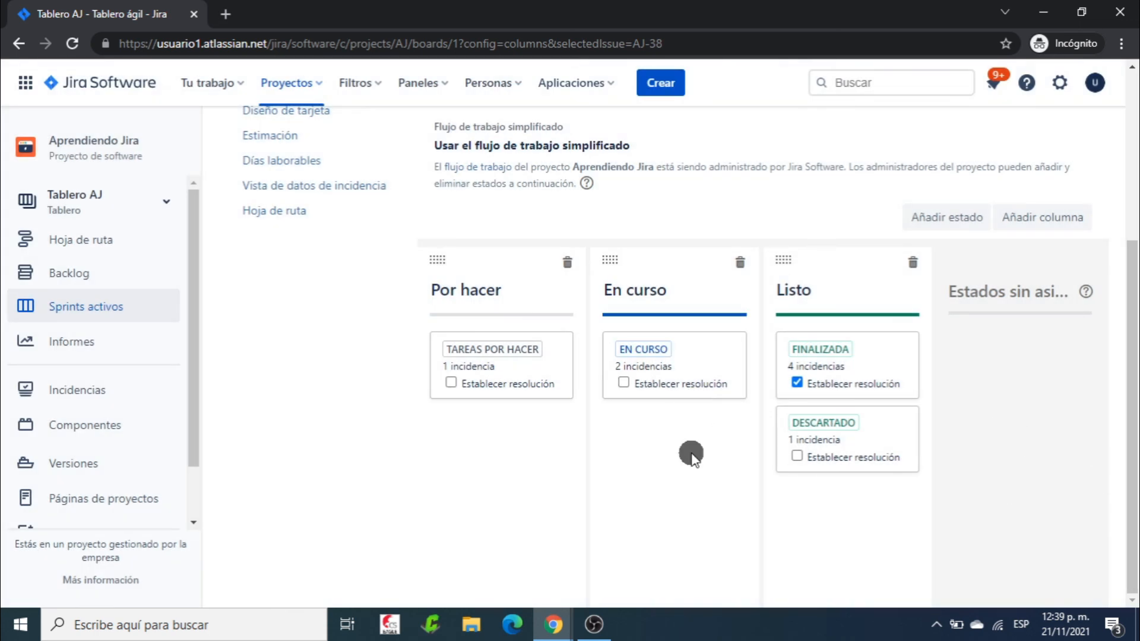
scroll(944, 264, "up", 1)
scroll(944, 264, "up", 4)
left_click(997, 158)
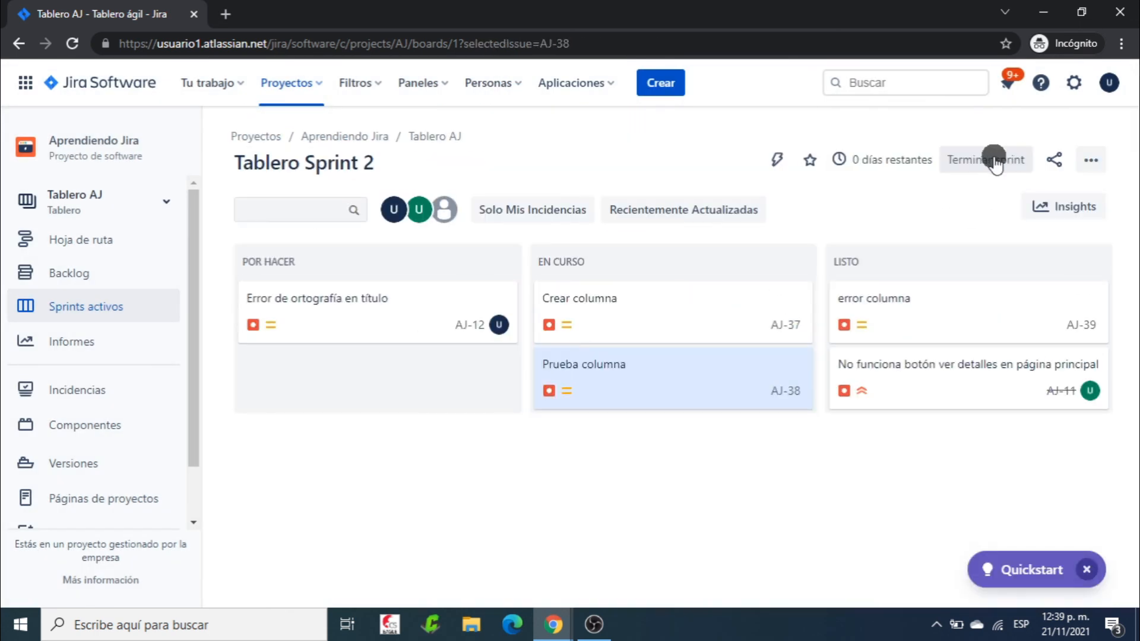